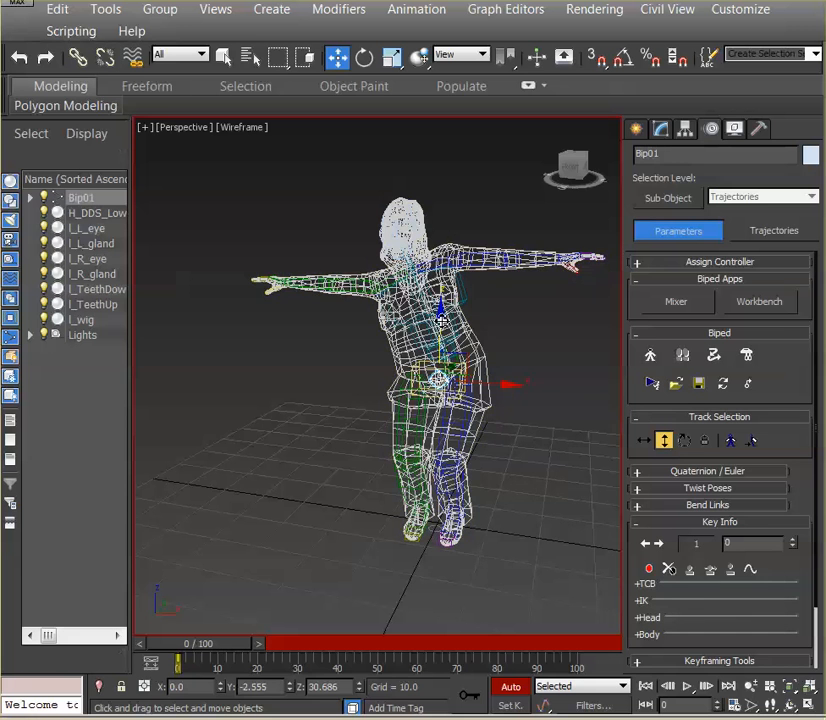
- Raise the biped's body to about Z 32.3 at frame 0, and shift it along X to about 5.8 at frame 14
drag(441, 310, 441, 307)
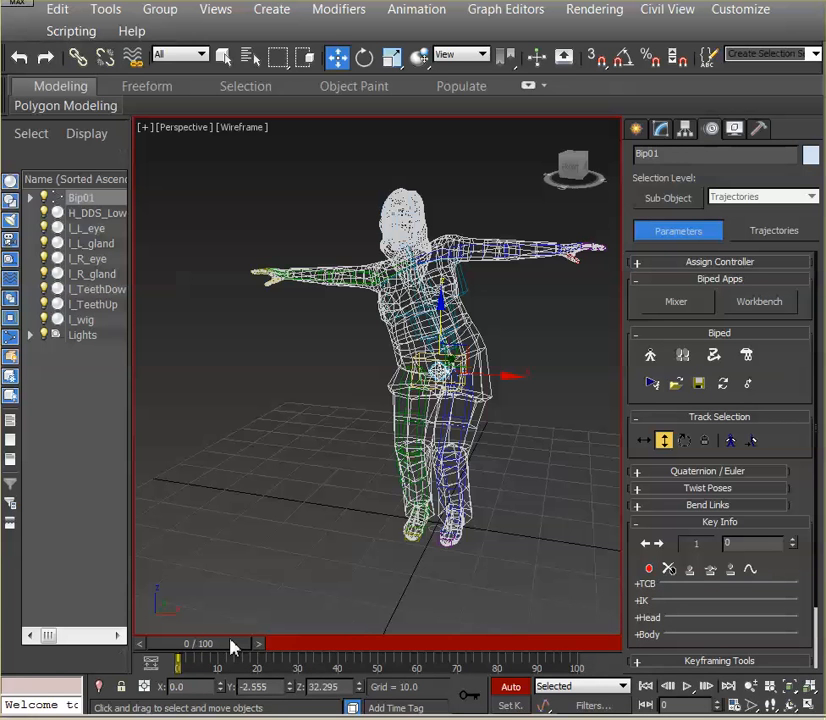
drag(231, 647, 197, 648)
key(w)
drag(232, 645, 278, 649)
drag(511, 379, 529, 378)
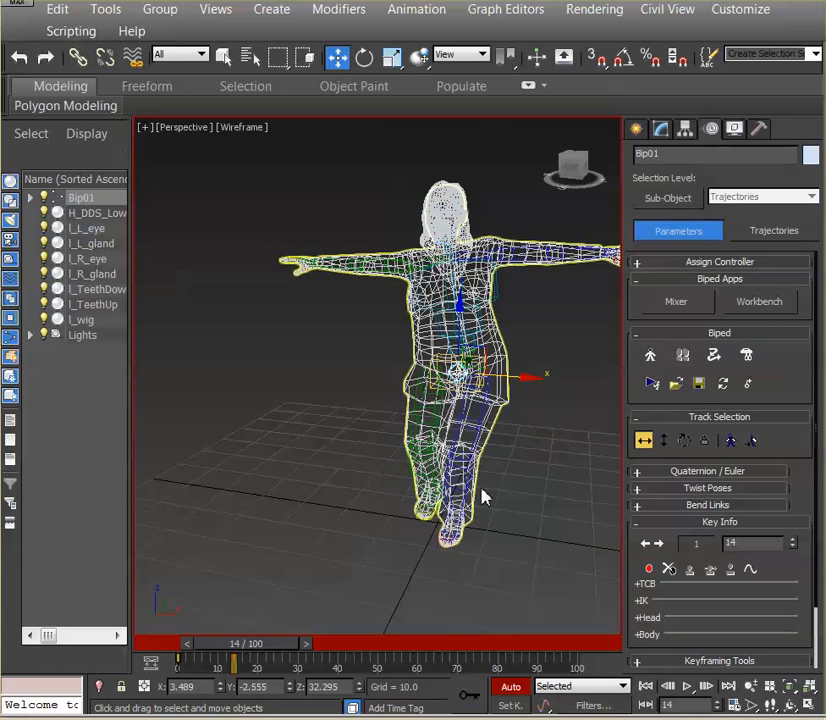
drag(533, 379, 541, 380)
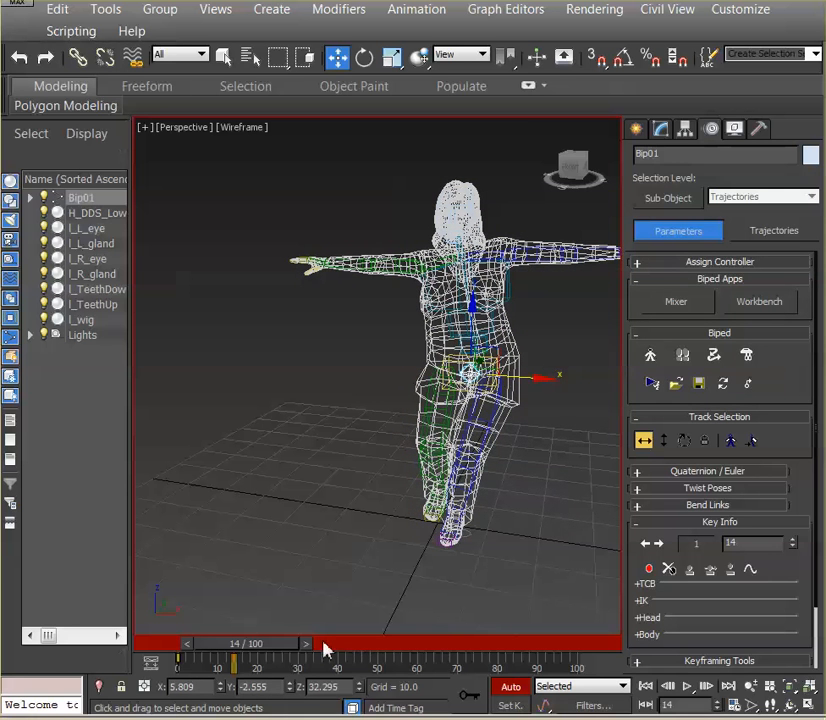
- Move the biped's body along X to about -1.4 at frame 0 and set a key there
drag(274, 650, 172, 651)
key(w)
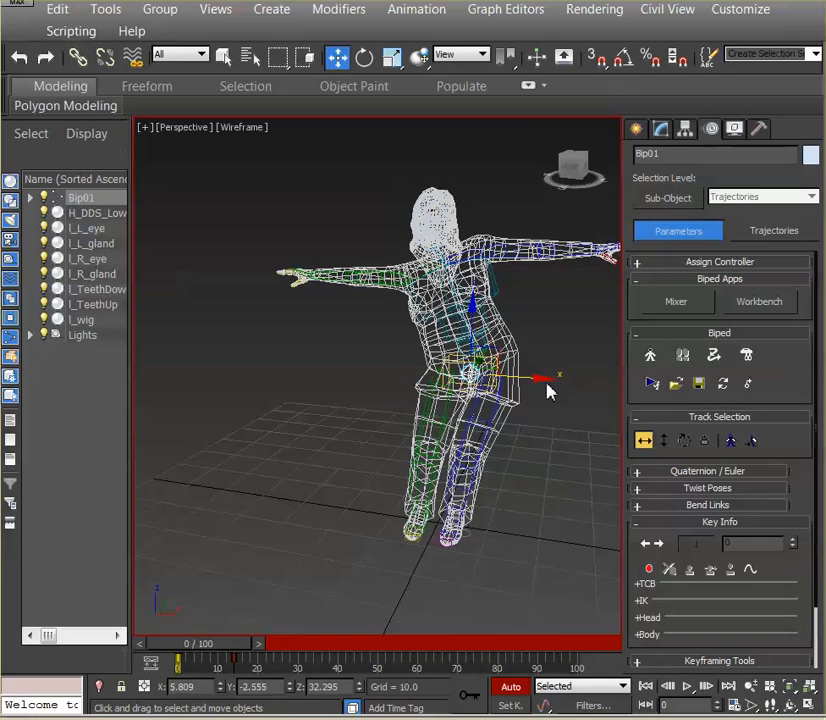
drag(548, 390, 507, 379)
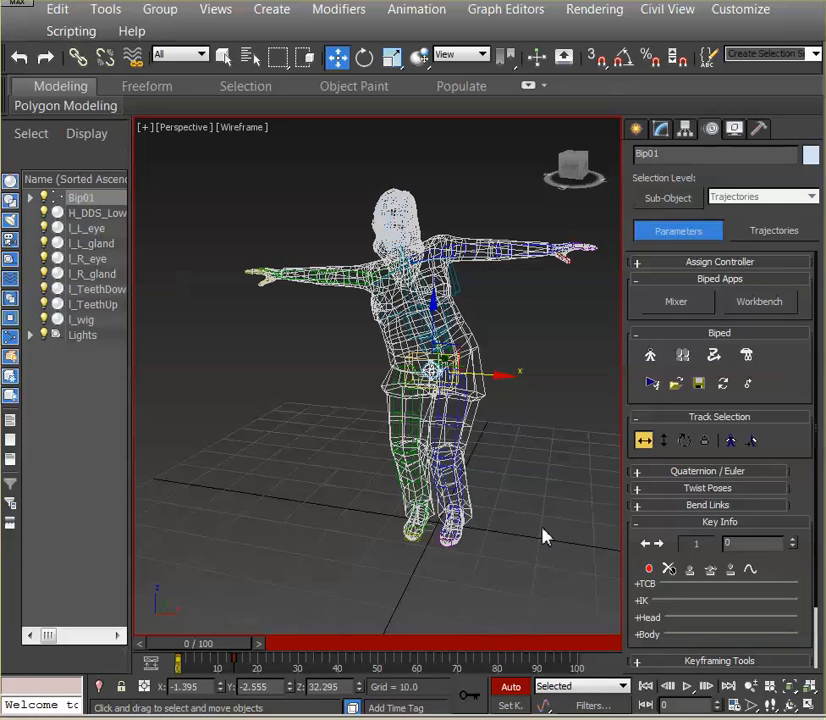
click(648, 569)
- Shift the biped's body along X to about 3.56 at frame 14
drag(226, 649, 269, 644)
key(w)
drag(544, 382, 534, 379)
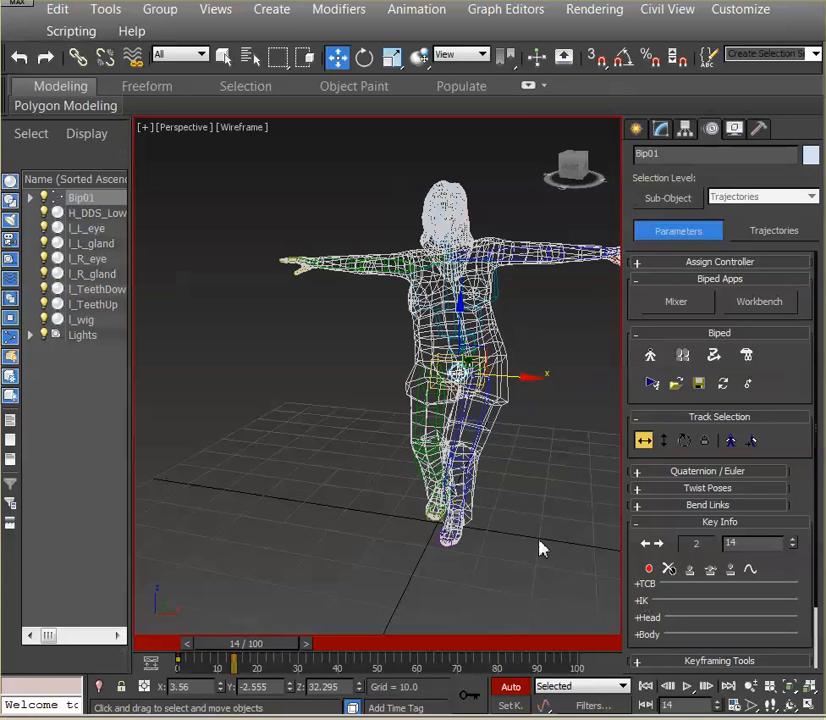
- Shift the biped's body along X to about -0.96 at frame 48
drag(287, 650, 413, 638)
key(w)
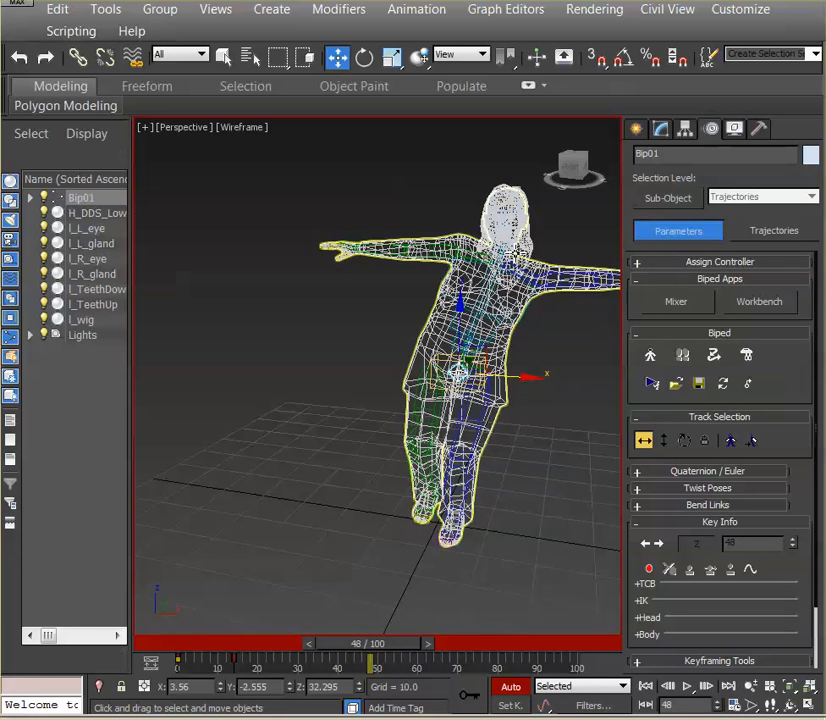
drag(533, 380, 510, 376)
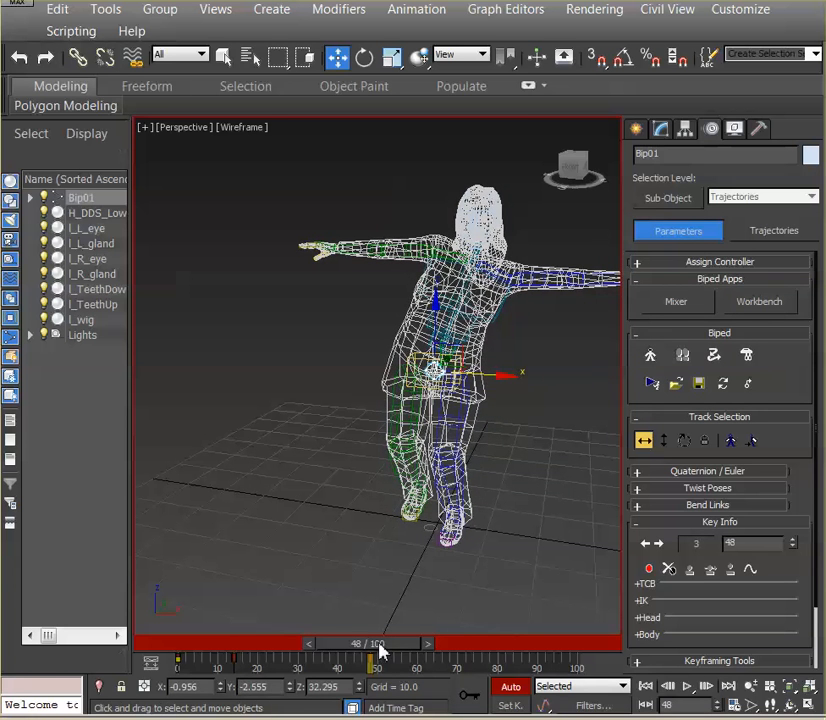
- Retime the body key at frame 48 to frame 61 and shift the body there to about X -1.1
drag(380, 652, 422, 665)
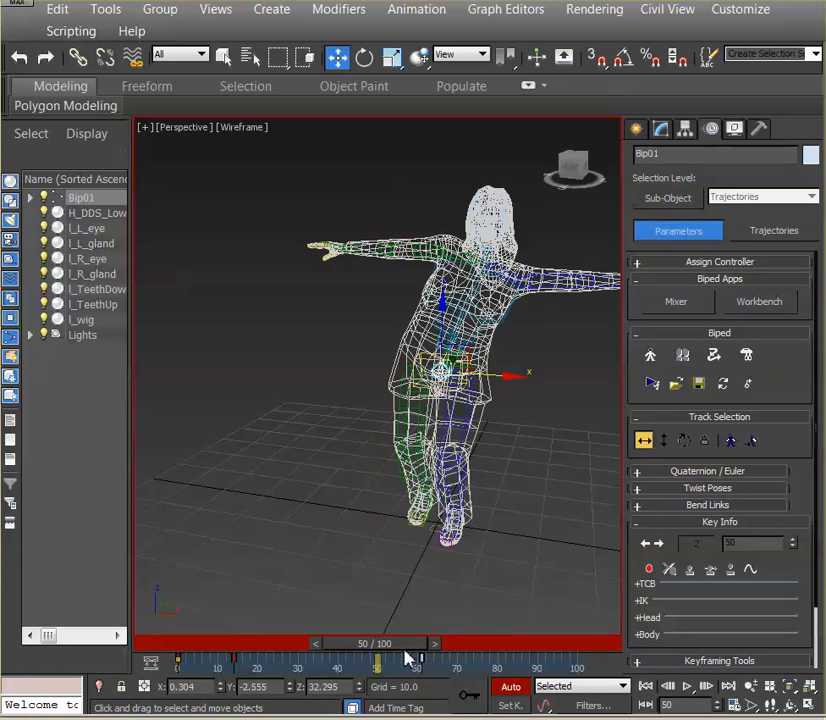
drag(407, 657, 447, 651)
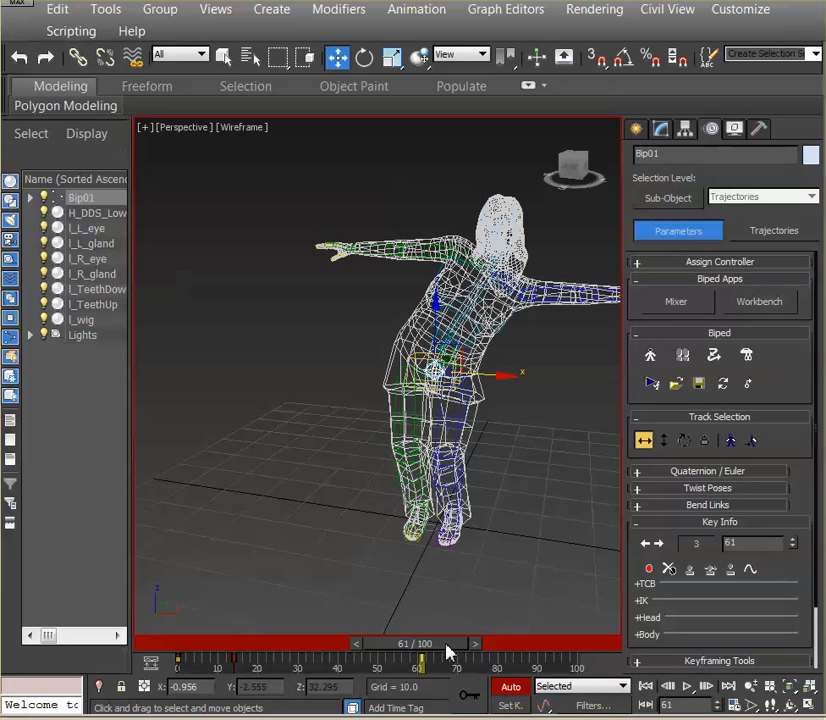
mouse_move(506, 378)
mouse_down()
mouse_move(495, 381)
mouse_move(505, 382)
mouse_up()
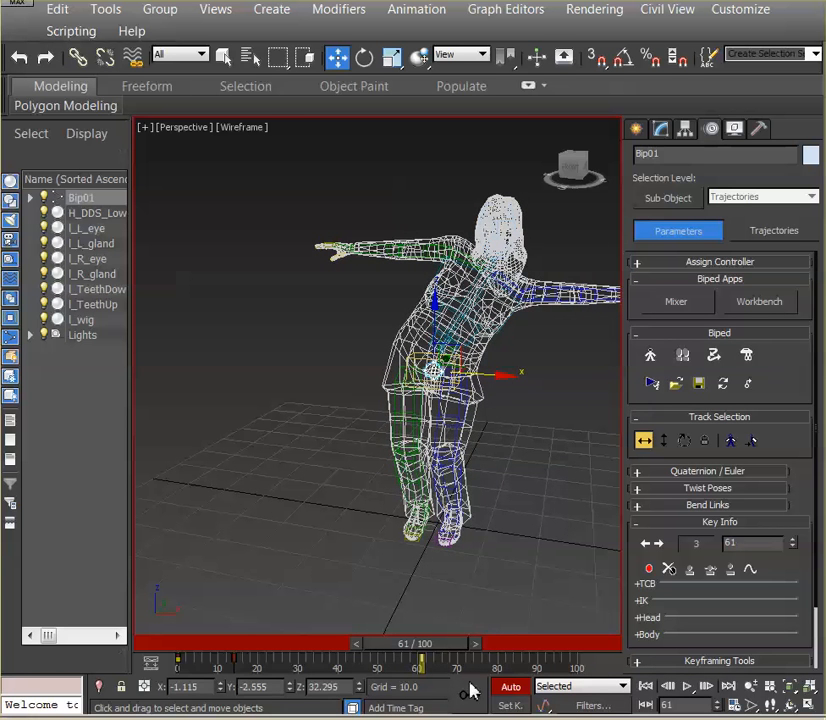
- Go to frame 81, reselect the biped's body and shift it along X to about -2.27
drag(430, 646, 503, 646)
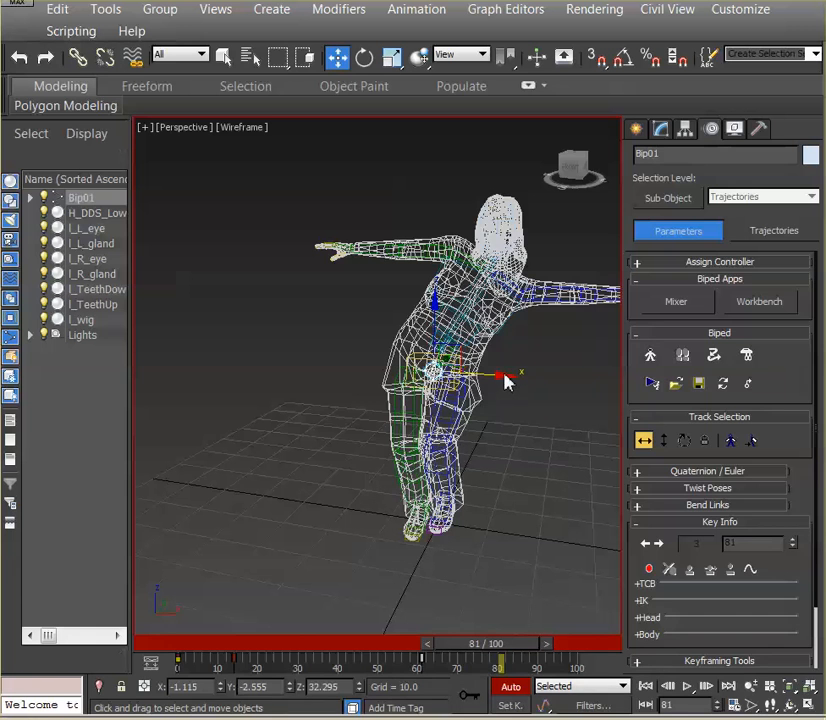
click(492, 407)
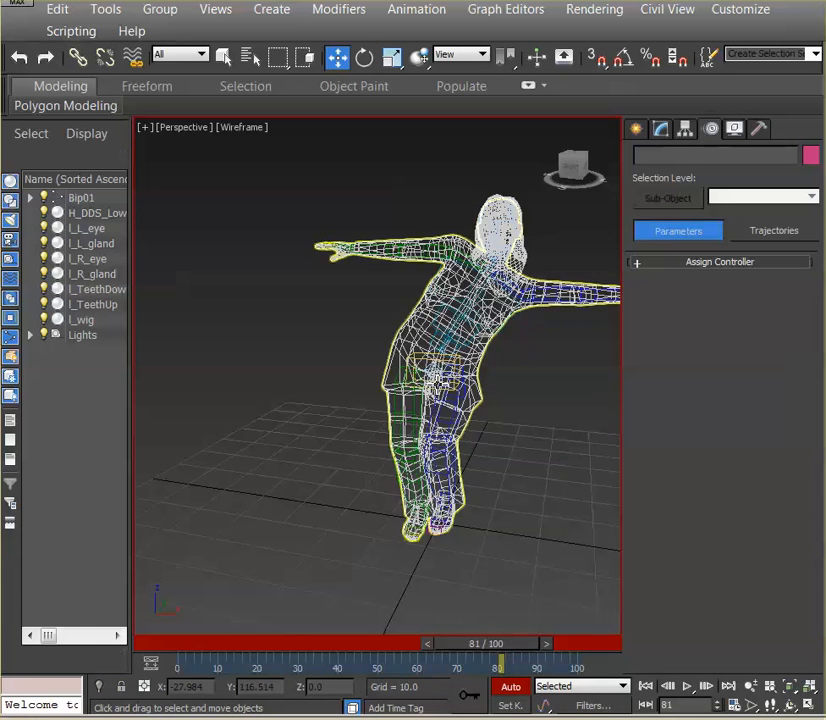
click(451, 496)
click(437, 374)
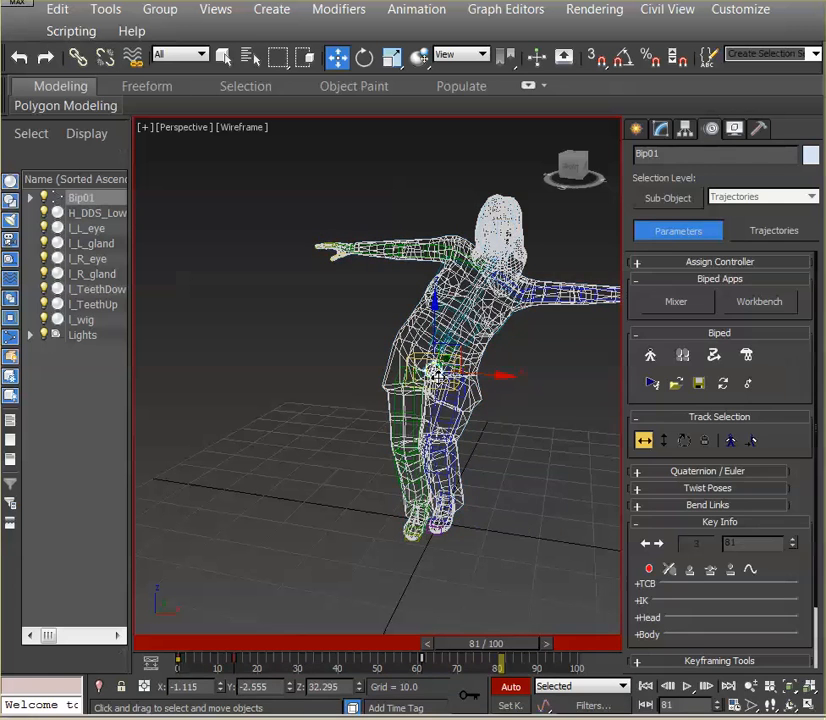
drag(495, 382, 491, 379)
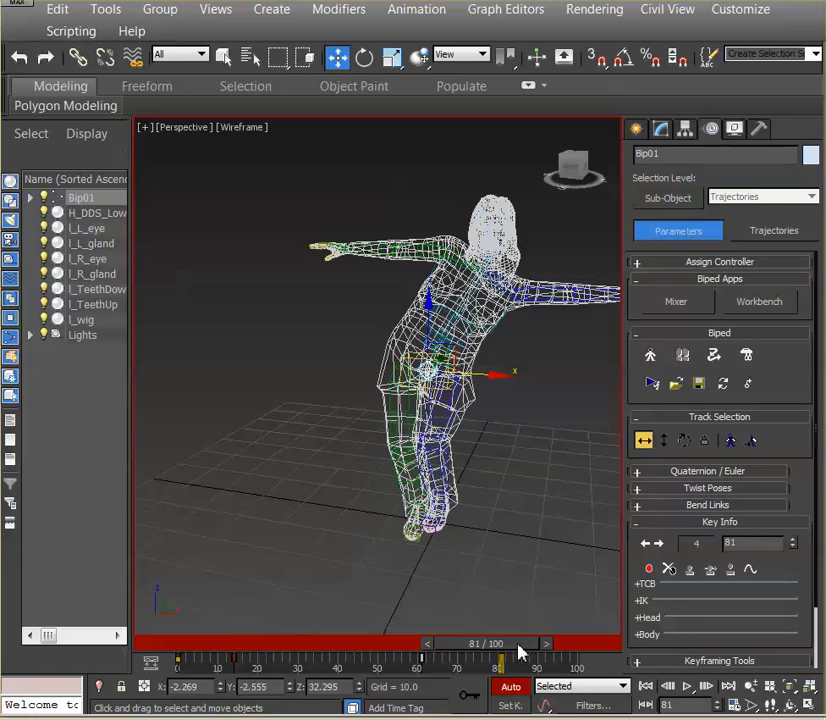
- Scrub back to frame 15, reselect the biped's body and turn off Auto Key
click(441, 341)
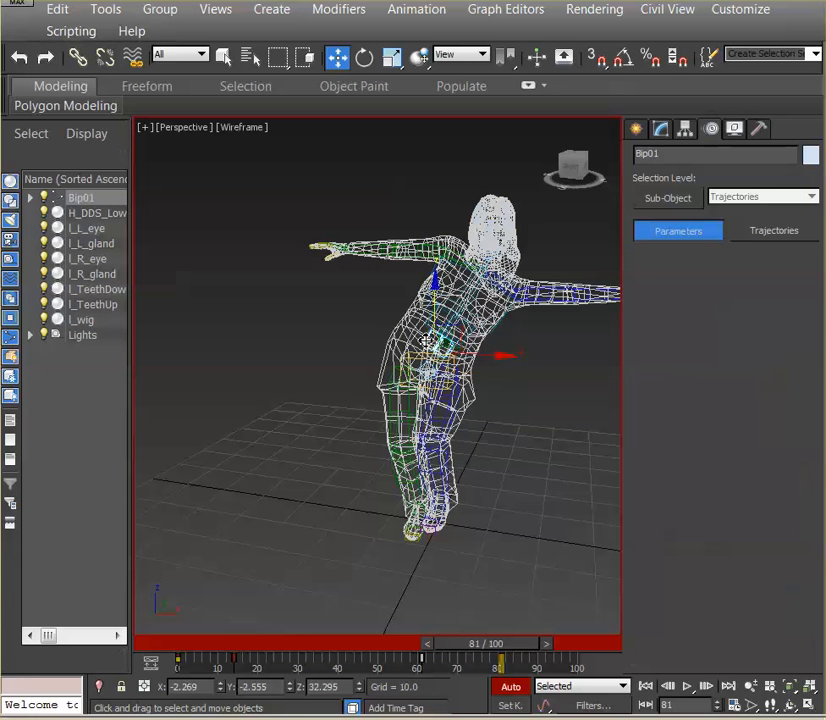
drag(500, 646, 260, 700)
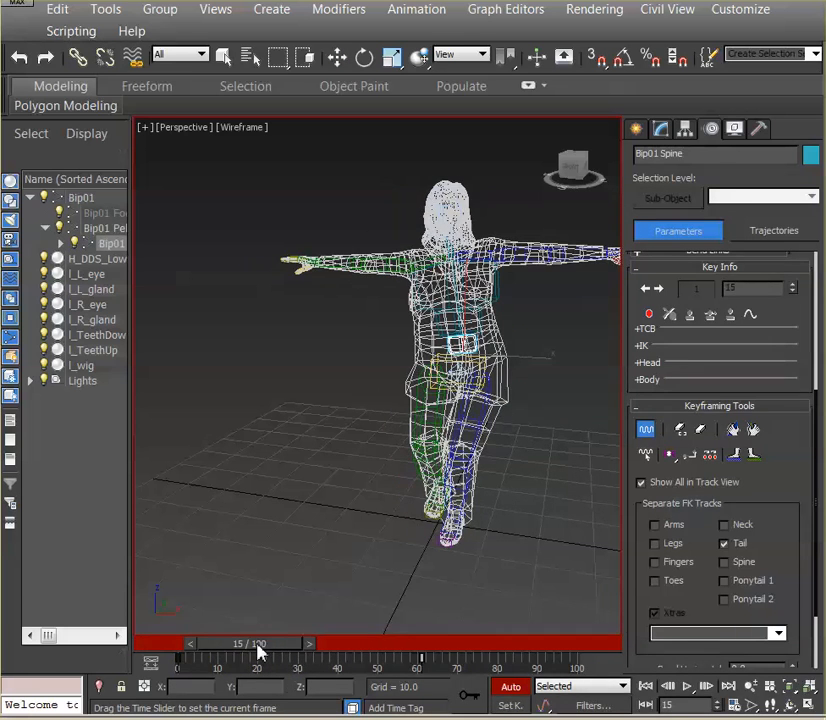
key(w)
click(456, 372)
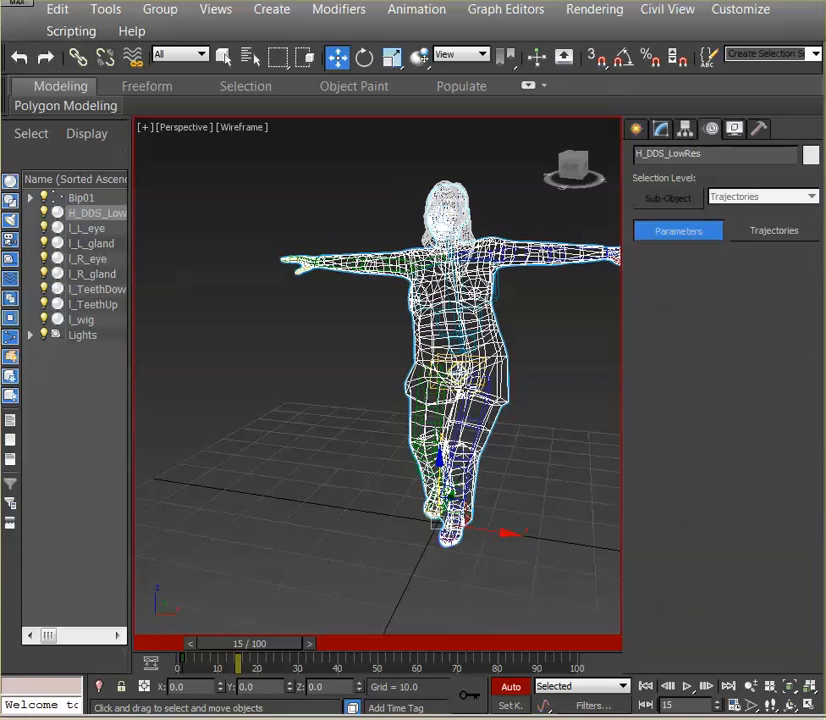
click(457, 372)
click(515, 689)
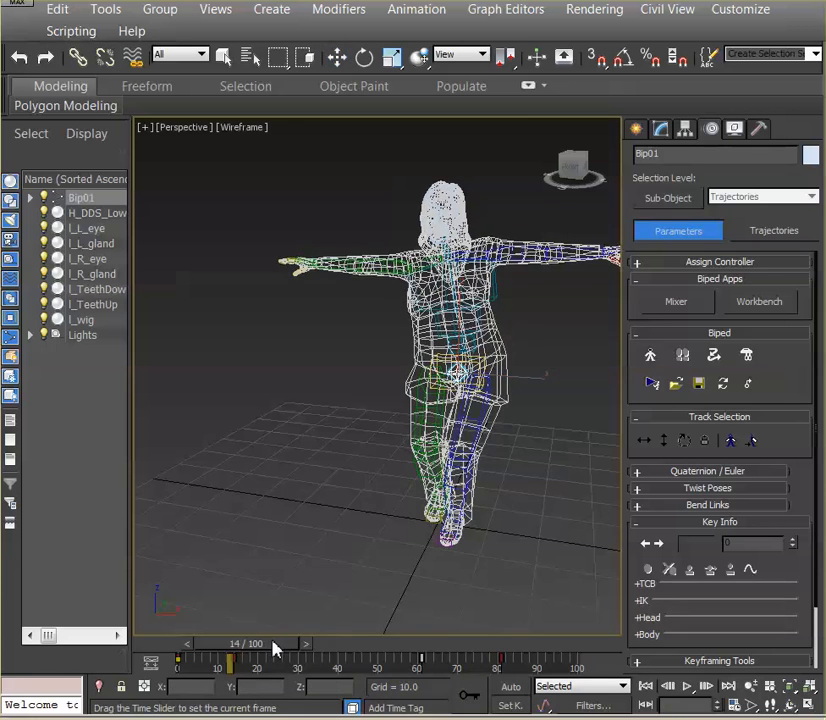
- Retime the body key at frame 14 to frame 22, and scrub through the sway up to frame 67
drag(274, 651, 100, 655)
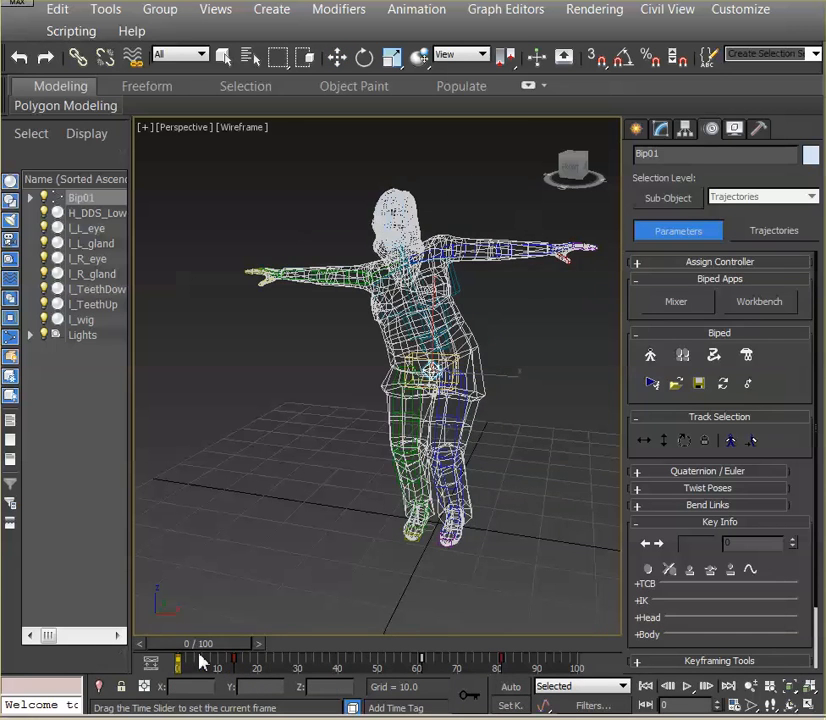
drag(200, 662, 250, 672)
key(w)
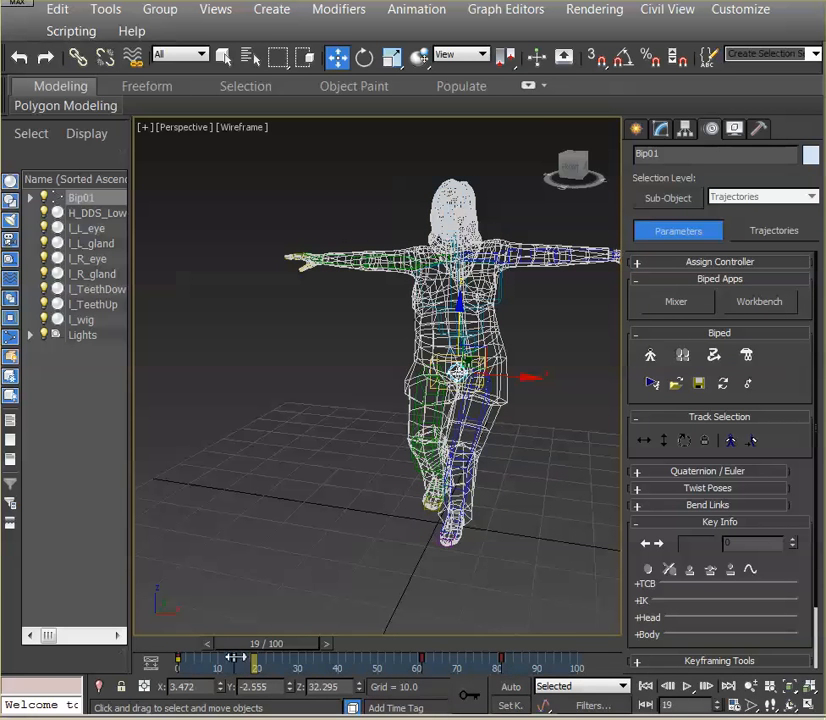
drag(245, 650, 466, 669)
key(w)
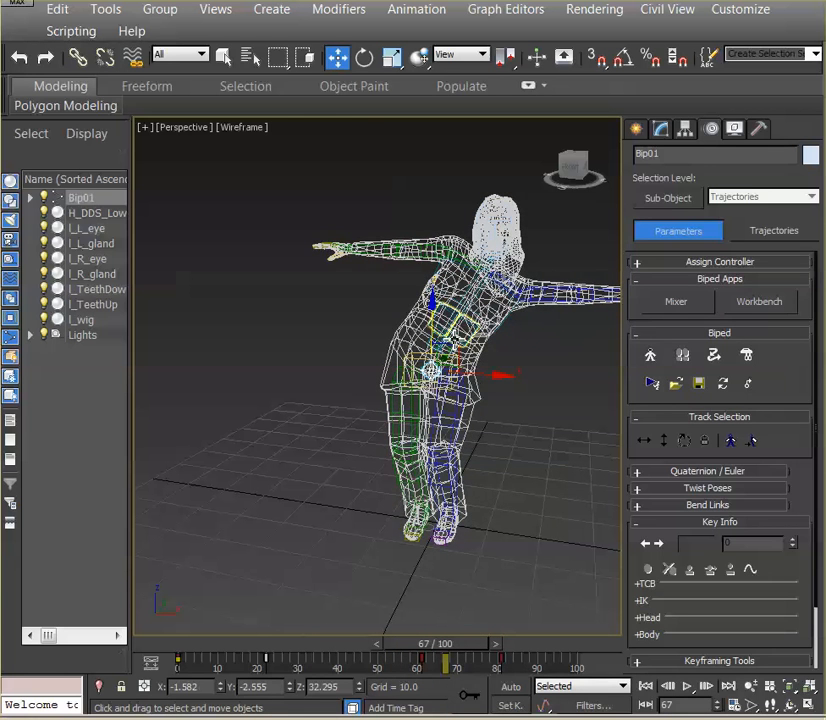
- Try rotating the biped's spine at frame 67, and check its pose around frames 58 and 61
click(436, 344)
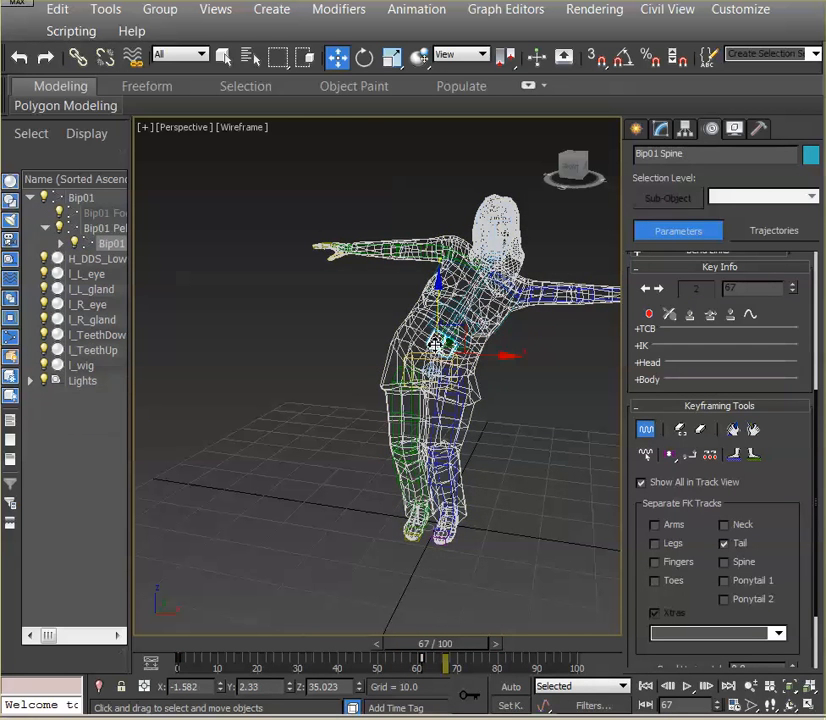
click(366, 58)
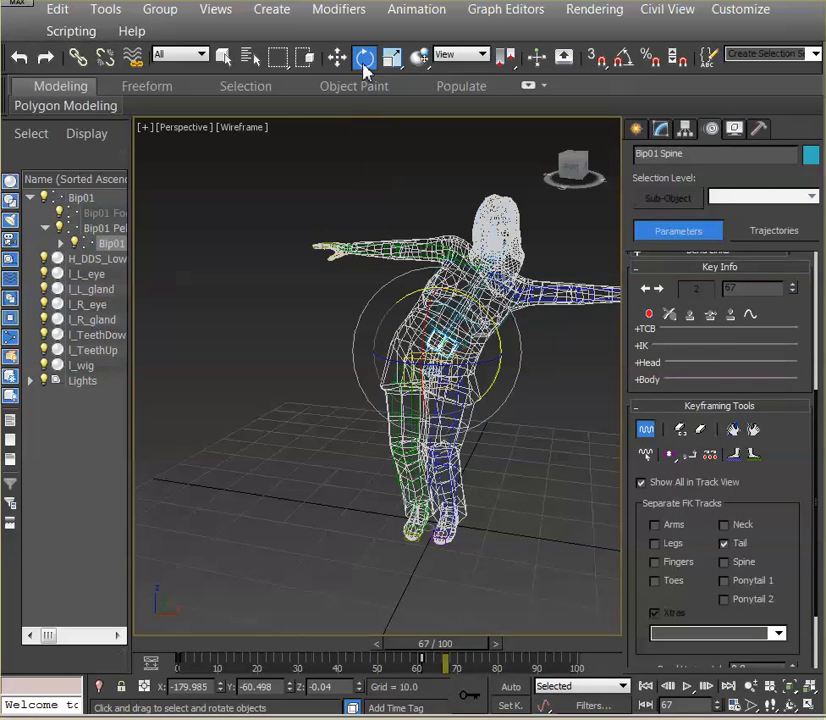
drag(483, 318, 436, 307)
drag(477, 645, 448, 659)
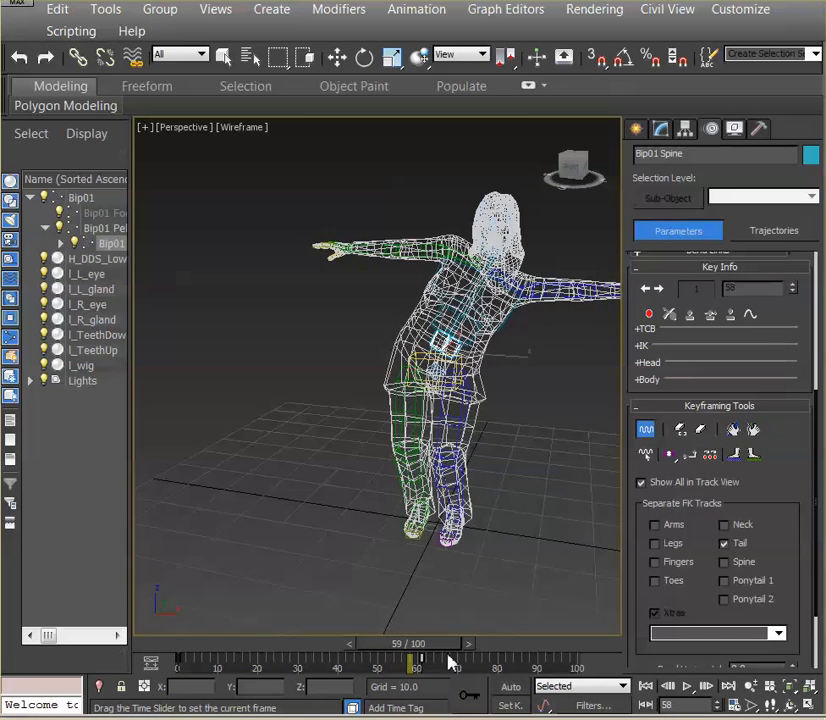
key(e)
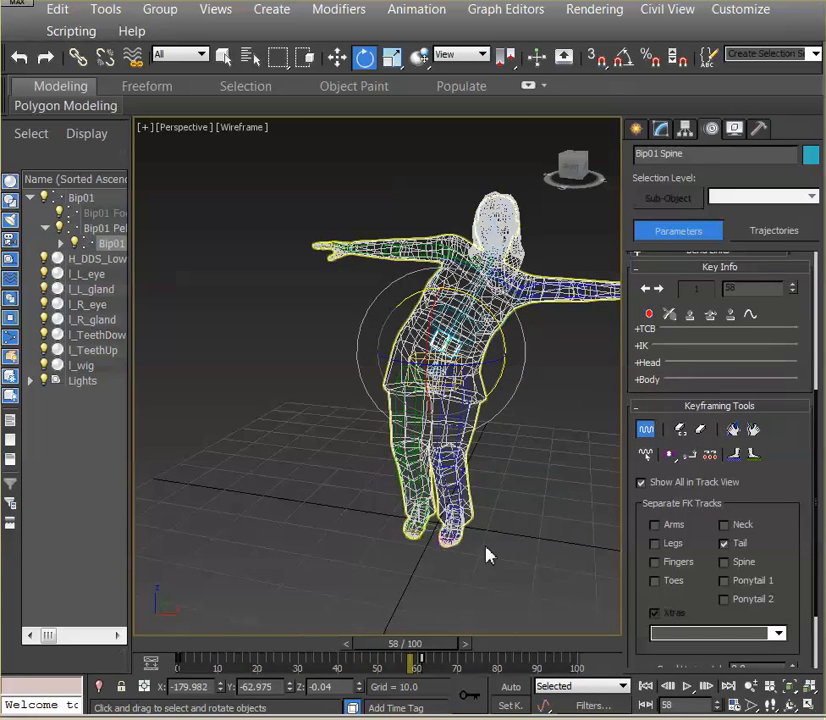
mouse_move(430, 656)
mouse_down()
mouse_move(449, 657)
mouse_move(436, 656)
mouse_up()
key(e)
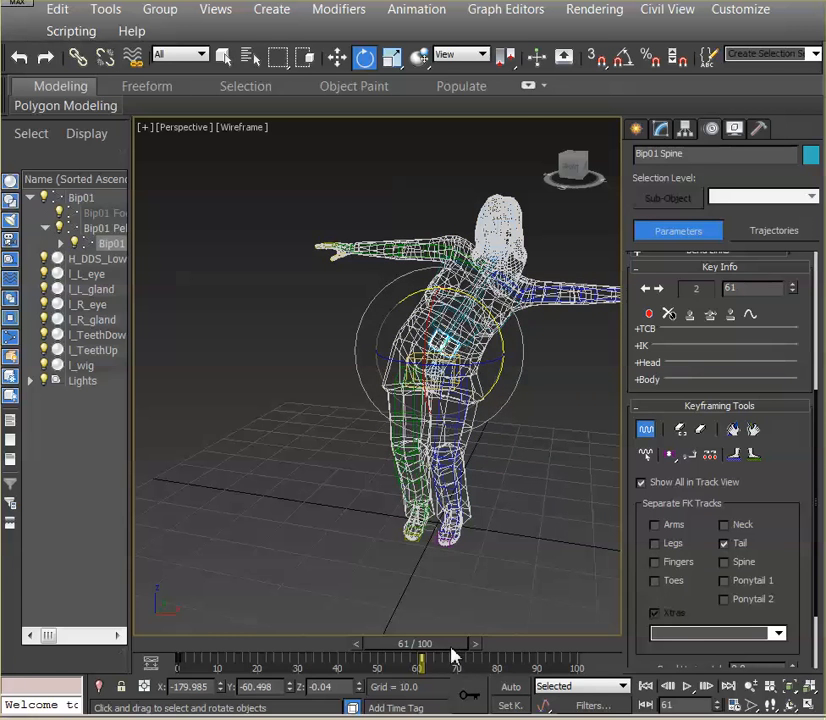
- Return to frame 0 and open the animation Workbench on the spine's rotation curves
drag(452, 647, 210, 650)
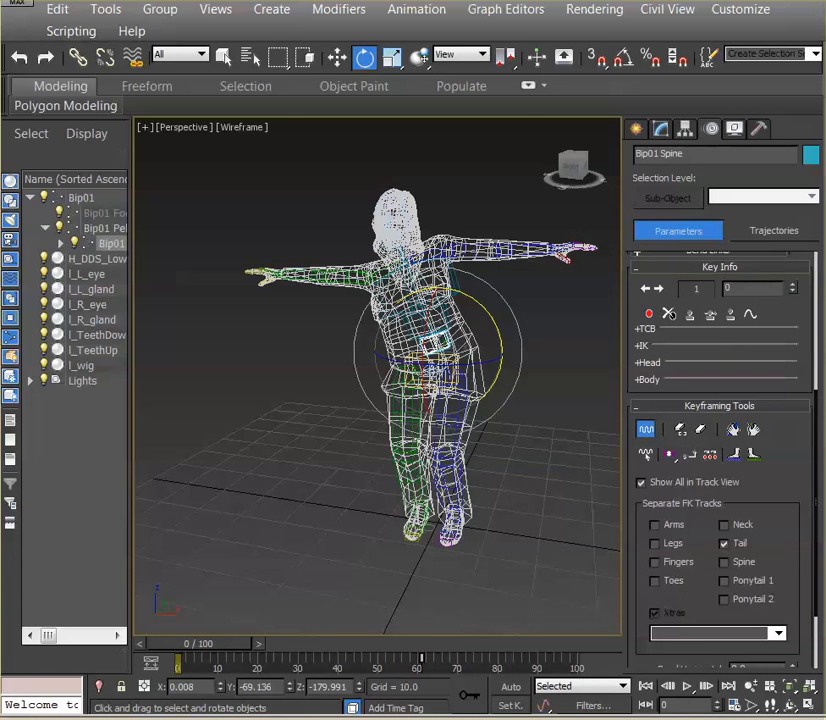
drag(816, 412, 808, 256)
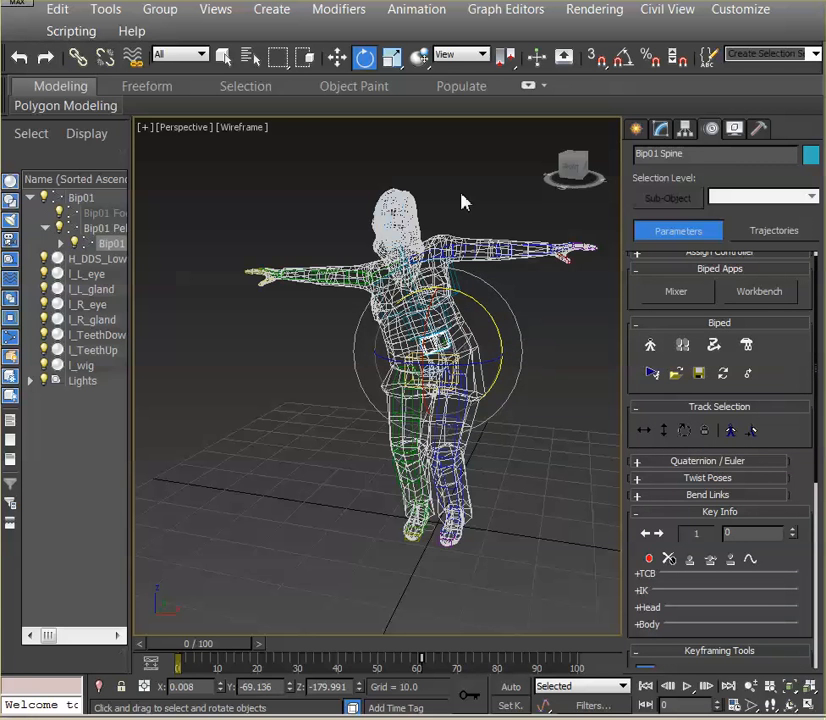
click(720, 291)
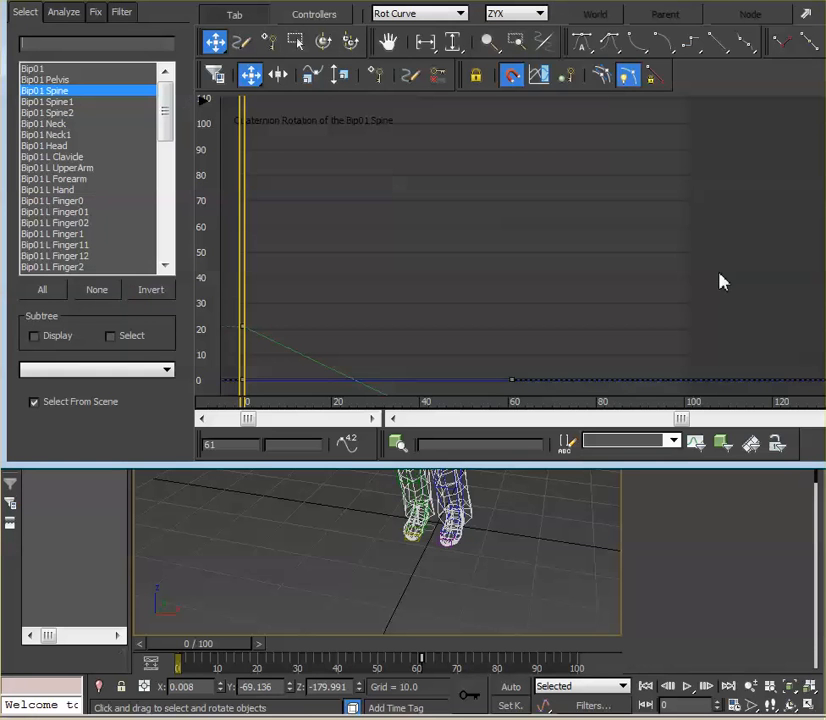
- Move the second key of the spine's flat blue rotation curve to frame 58 at about 20, and close the Workbench
middle_drag(373, 376, 420, 212)
drag(234, 147, 655, 387)
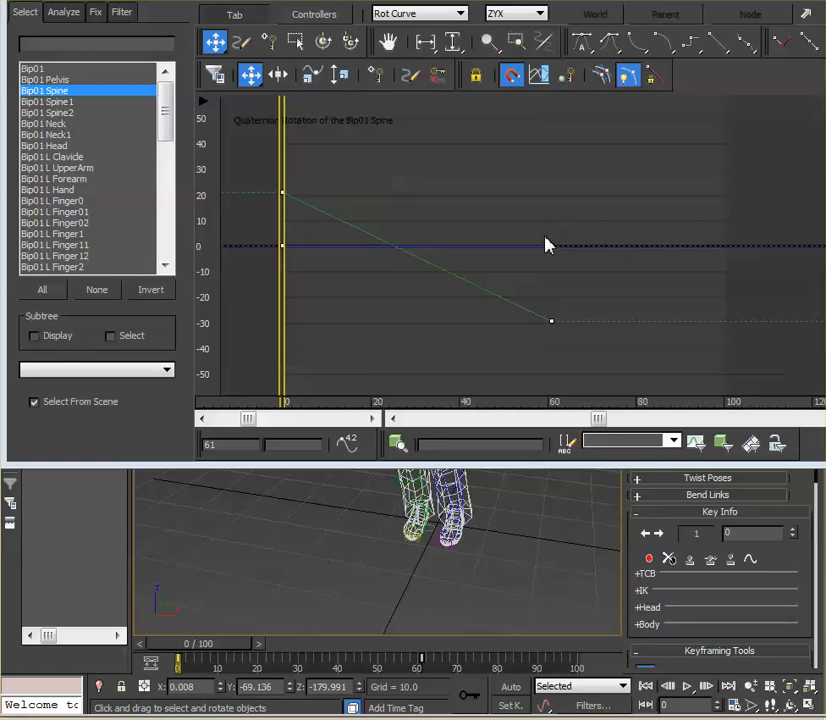
drag(553, 249, 538, 196)
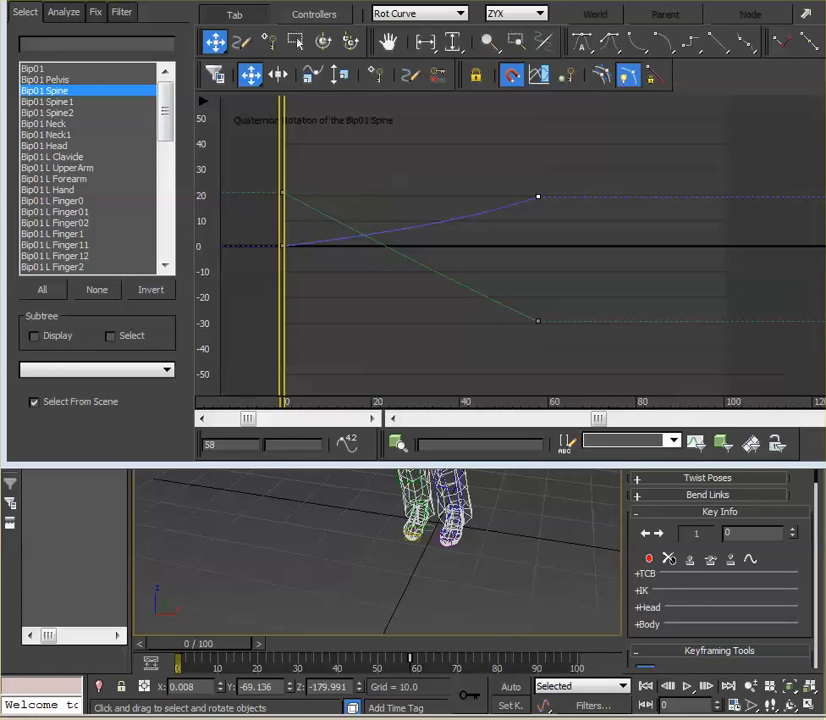
click(820, 3)
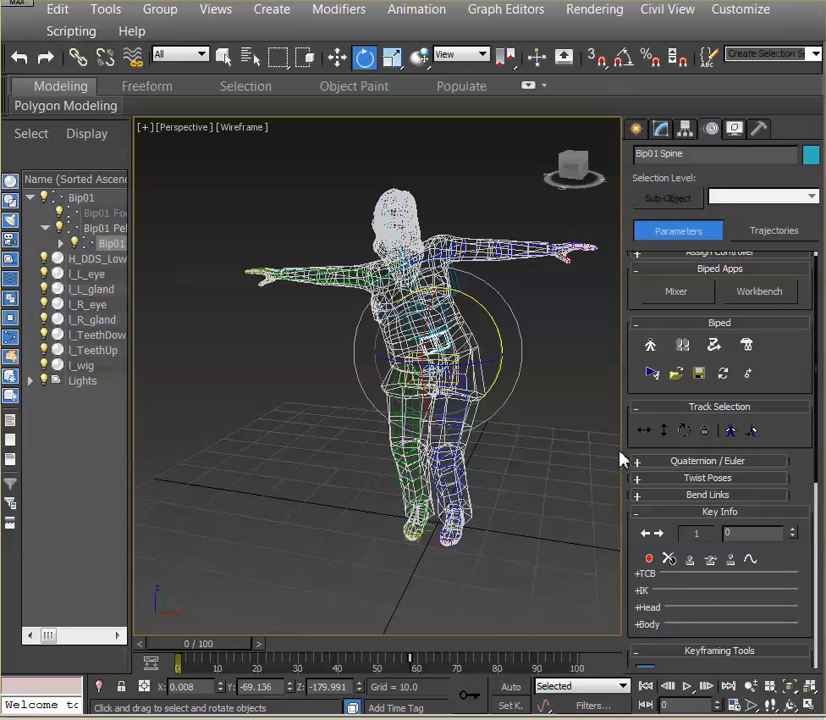
- Select the biped's left hand and rotate it slightly upward at the wrist at frame 0
click(565, 260)
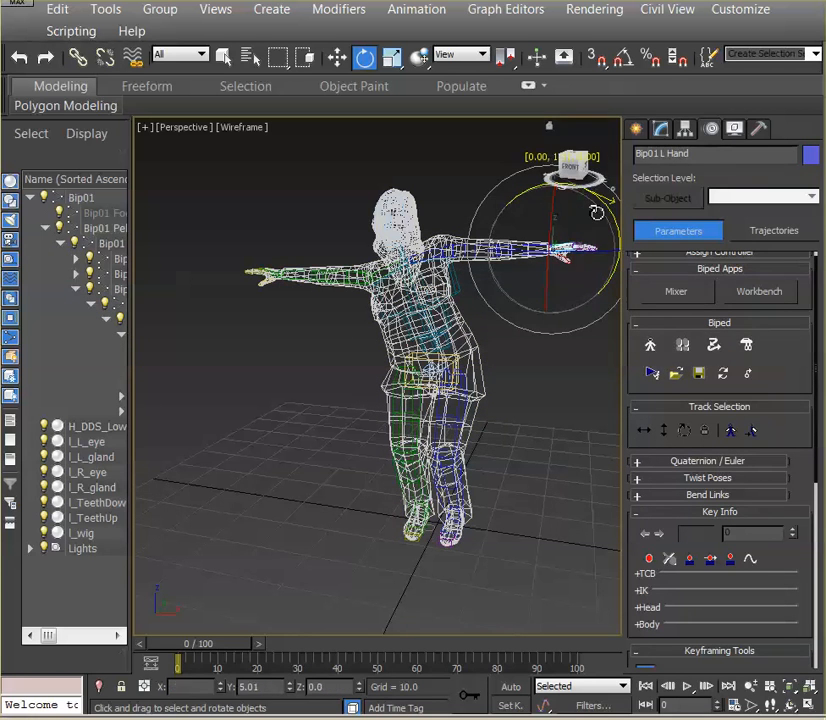
drag(596, 212, 599, 234)
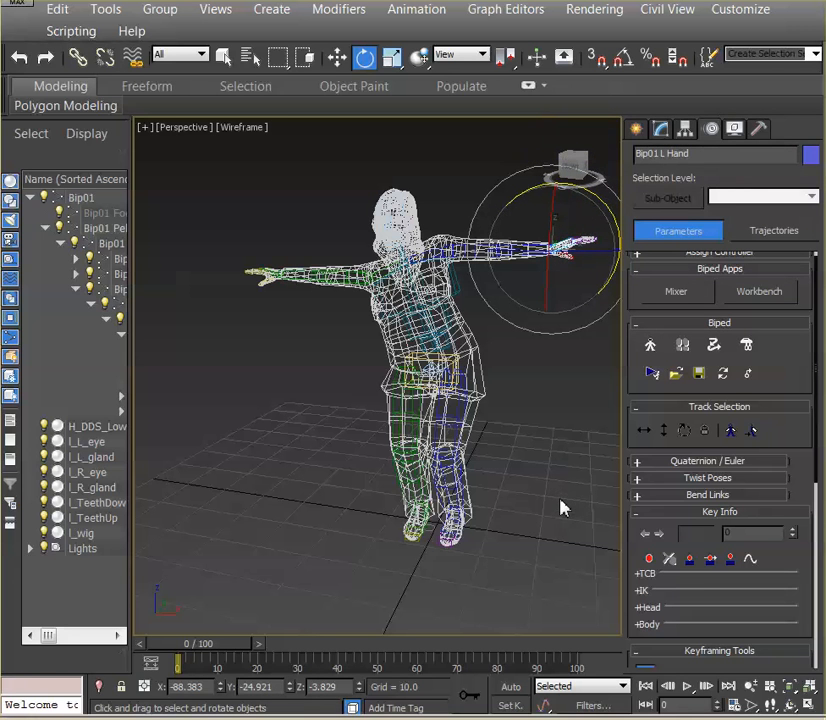